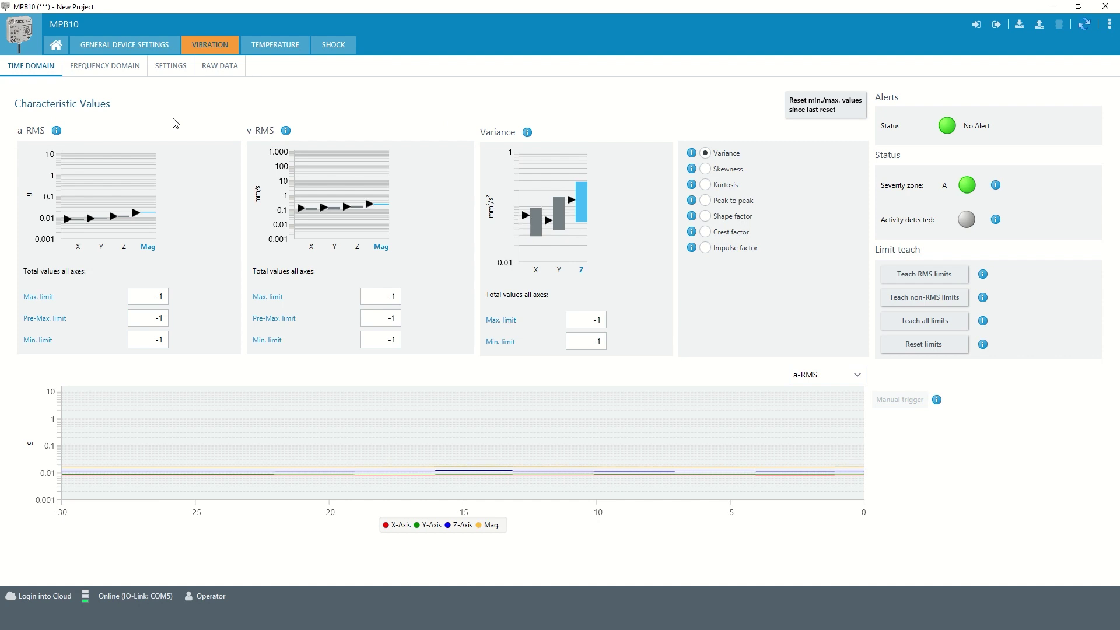
# Step: Open the vibration settings form and keep the block length at 640 ms
pyautogui.click(166, 73)
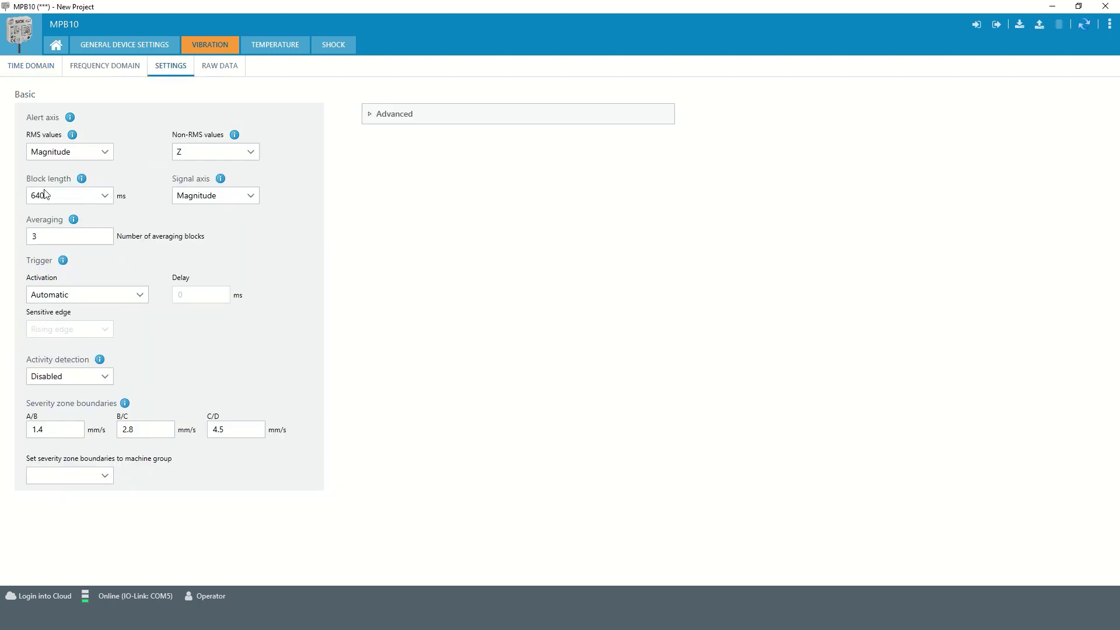
pyautogui.click(105, 196)
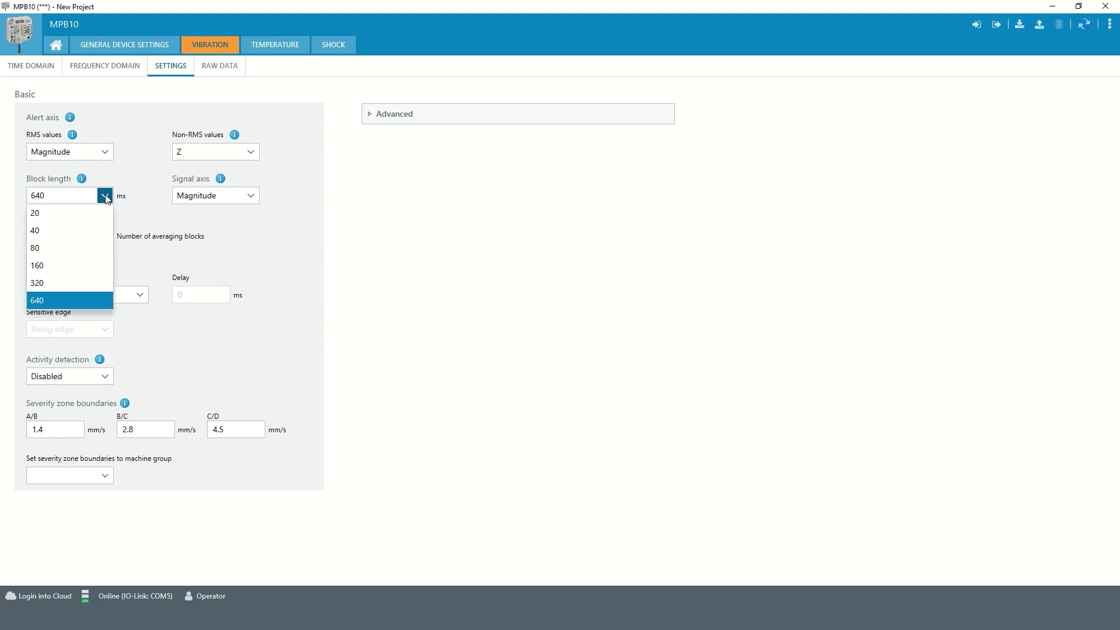
pyautogui.click(72, 300)
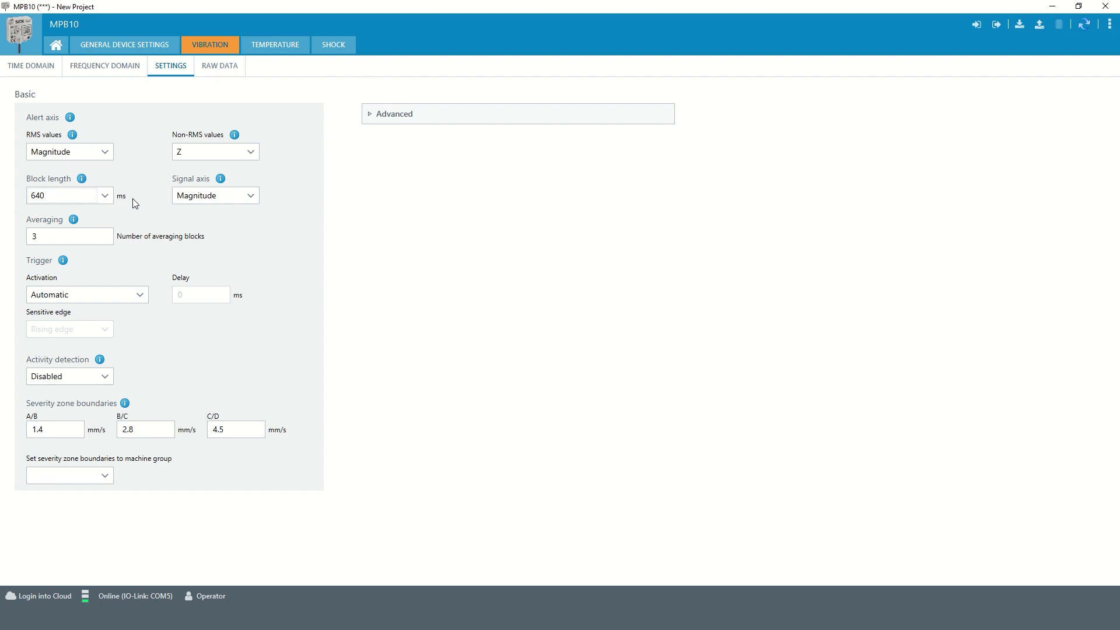
# Step: Change the averaging count from 3 to 5 blocks
pyautogui.click(49, 233)
pyautogui.press('BackSpace')
pyautogui.write('5')
pyautogui.click(38, 218)
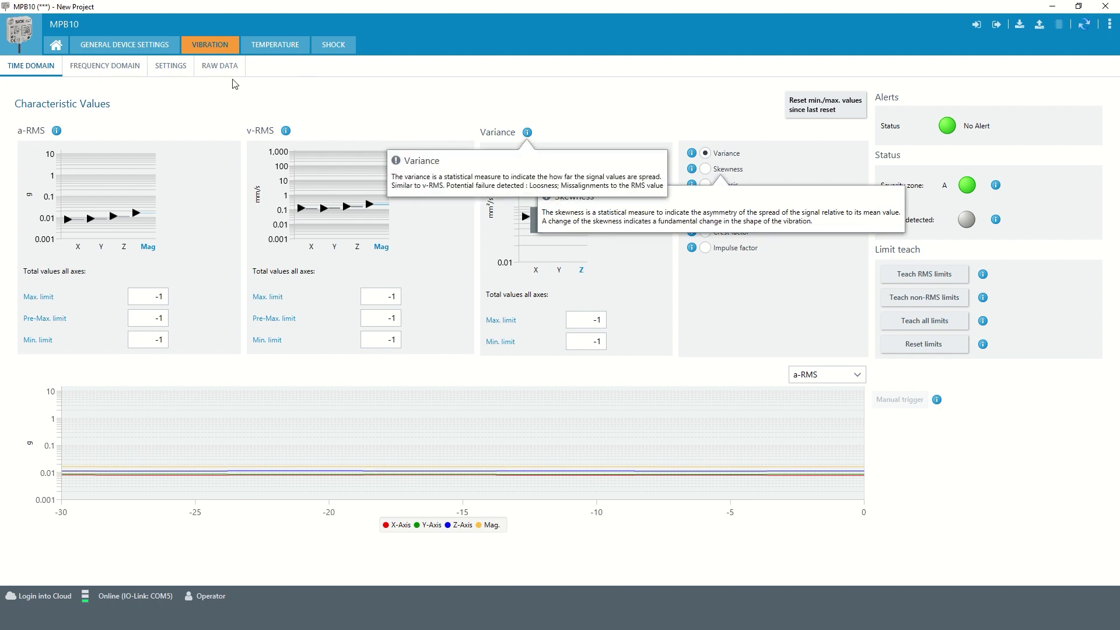
# Step: Go back to the vibration SETTINGS form showing averaging 5 and block length 640 ms
pyautogui.click(177, 66)
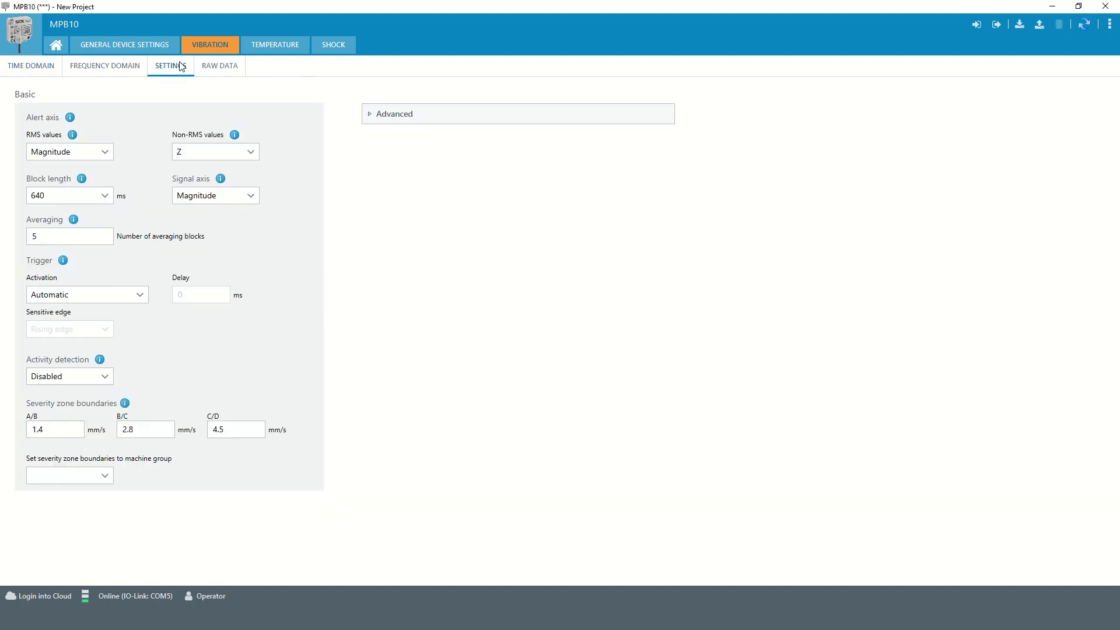
# Step: Expand the Advanced section and list the Acceleration and Velocity signal base options
pyautogui.click(364, 115)
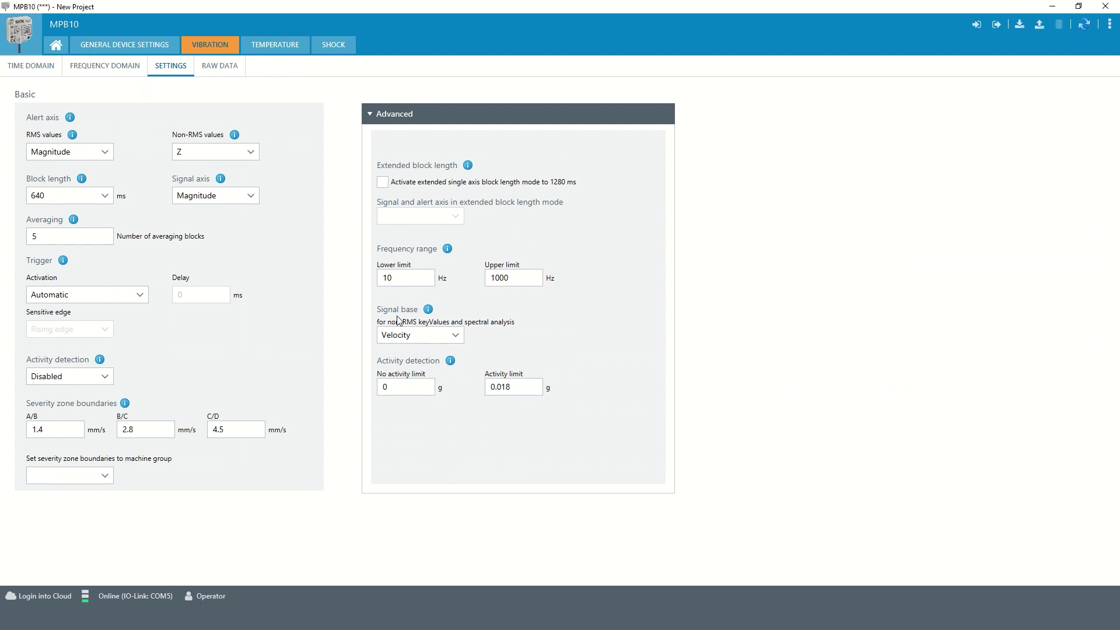
pyautogui.click(461, 336)
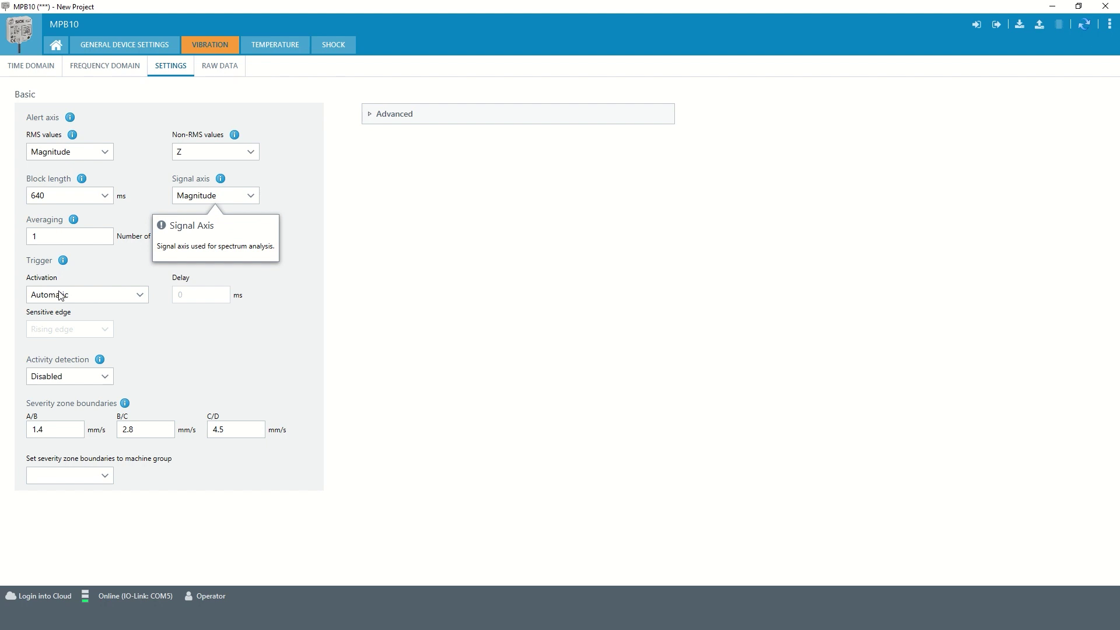
# Step: Set trigger activation to Manual via PIN2, keep Rising edge, and enter a 10 ms delay
pyautogui.click(92, 295)
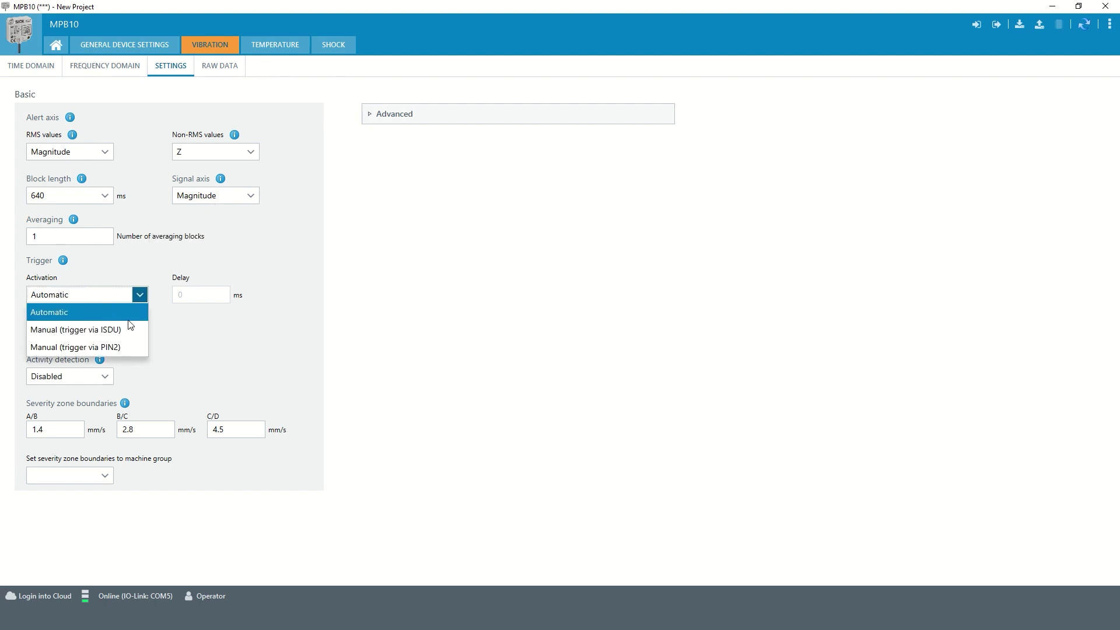
pyautogui.click(113, 348)
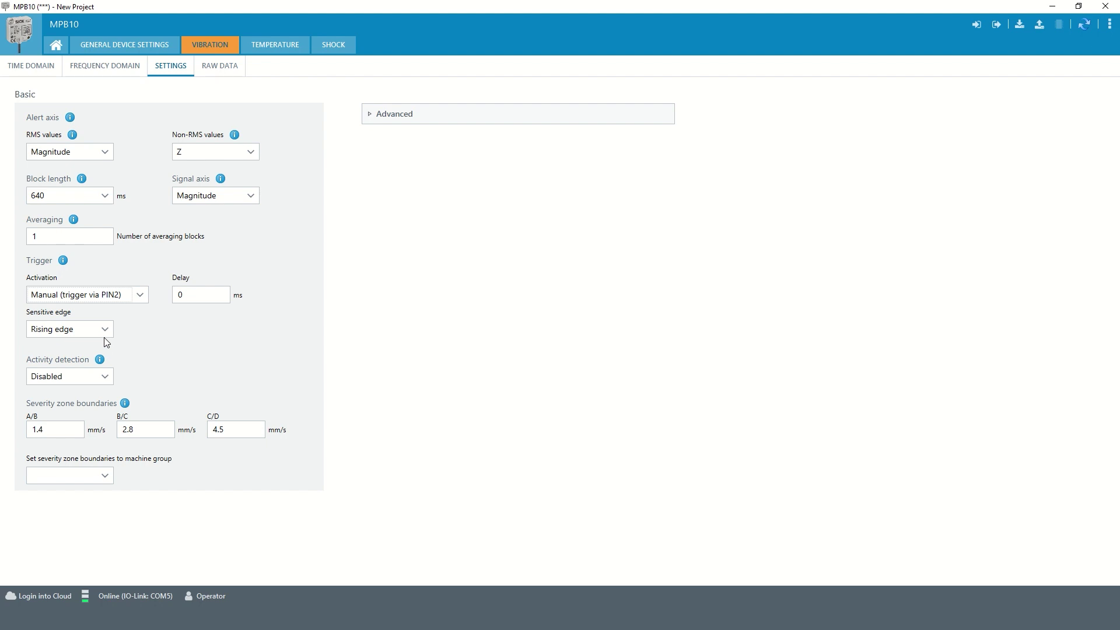
pyautogui.click(105, 330)
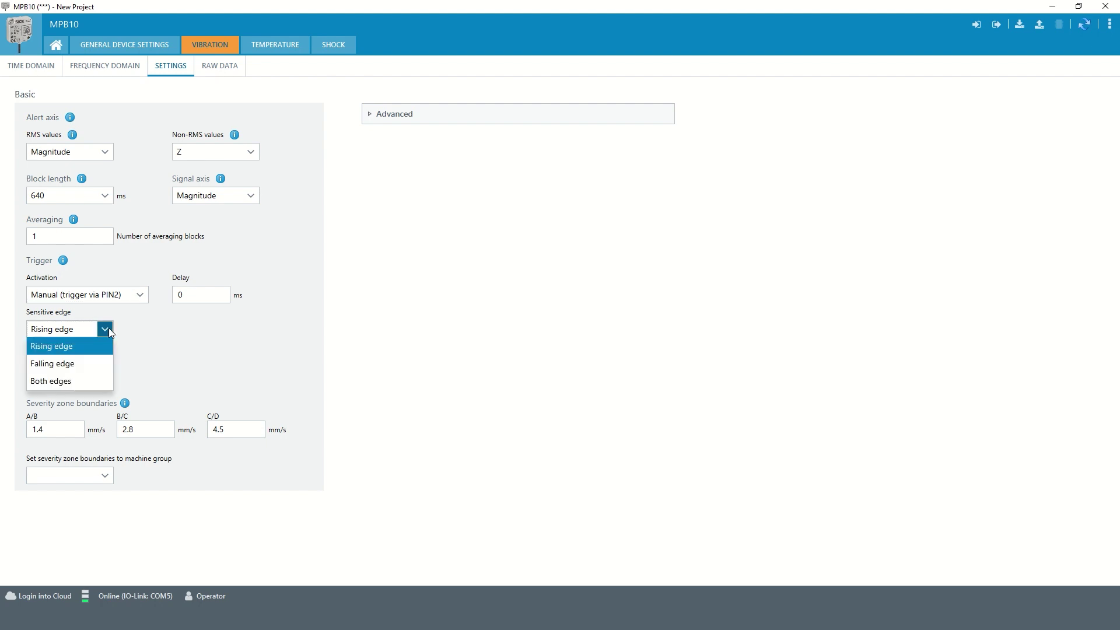
pyautogui.click(108, 329)
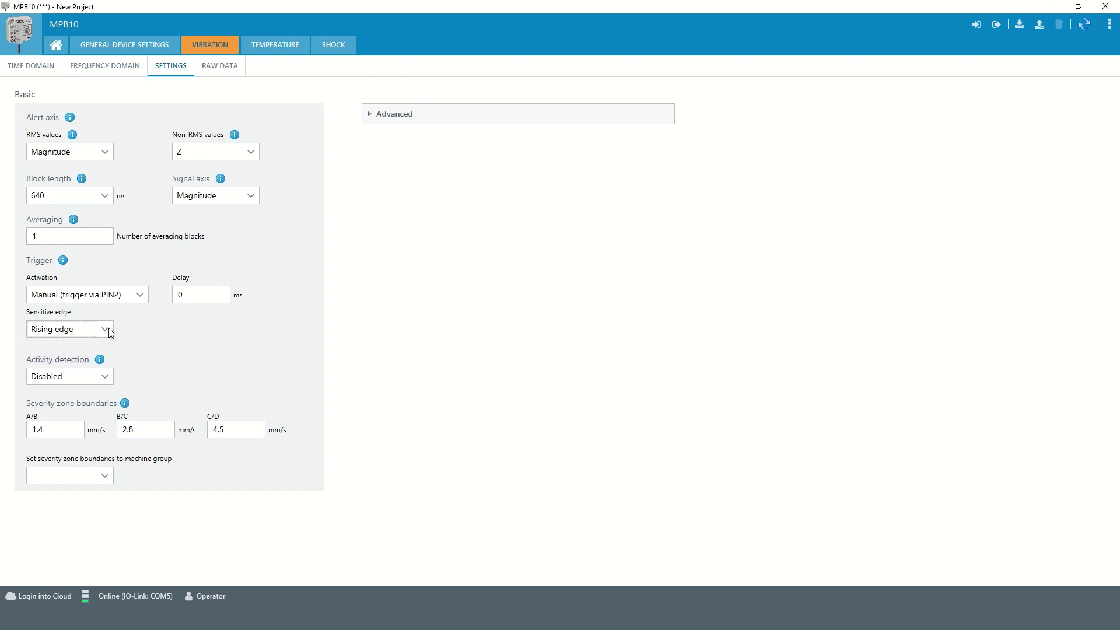
pyautogui.click(190, 292)
pyautogui.press('BackSpace')
pyautogui.write('10')
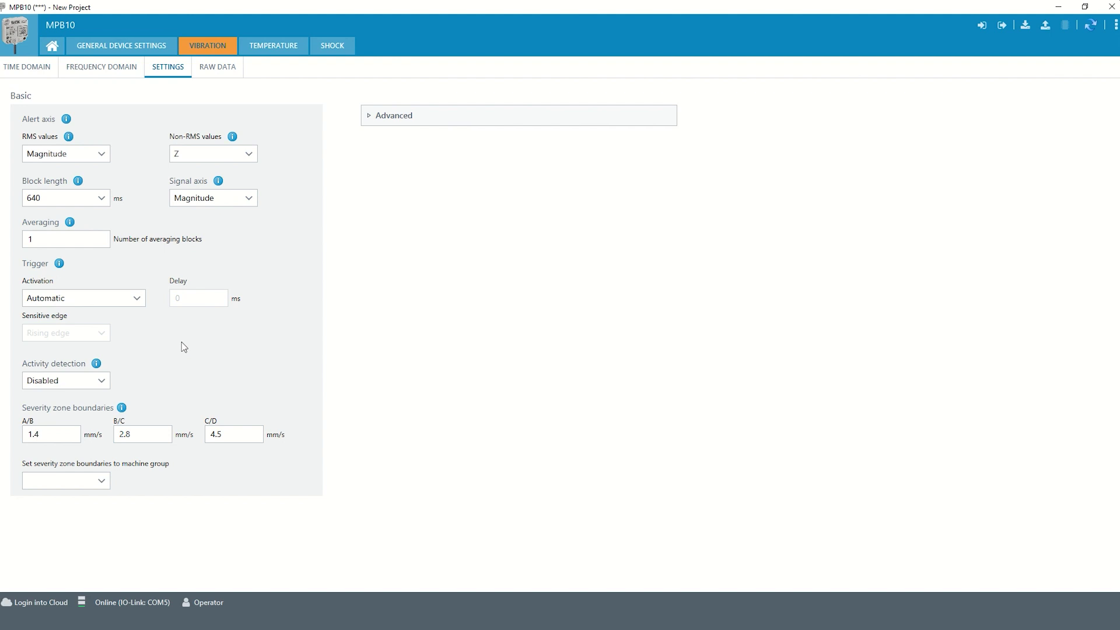
# Step: Set Activity detection to Enabled
pyautogui.click(73, 381)
pyautogui.click(70, 416)
pyautogui.click(31, 74)
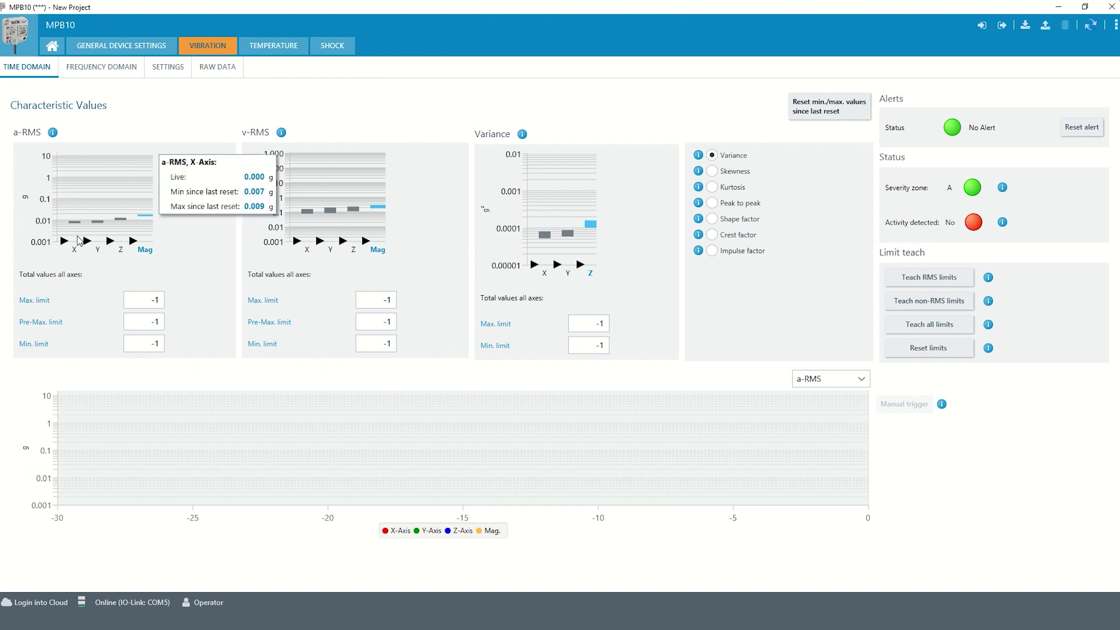
pyautogui.moveTo(126, 243)
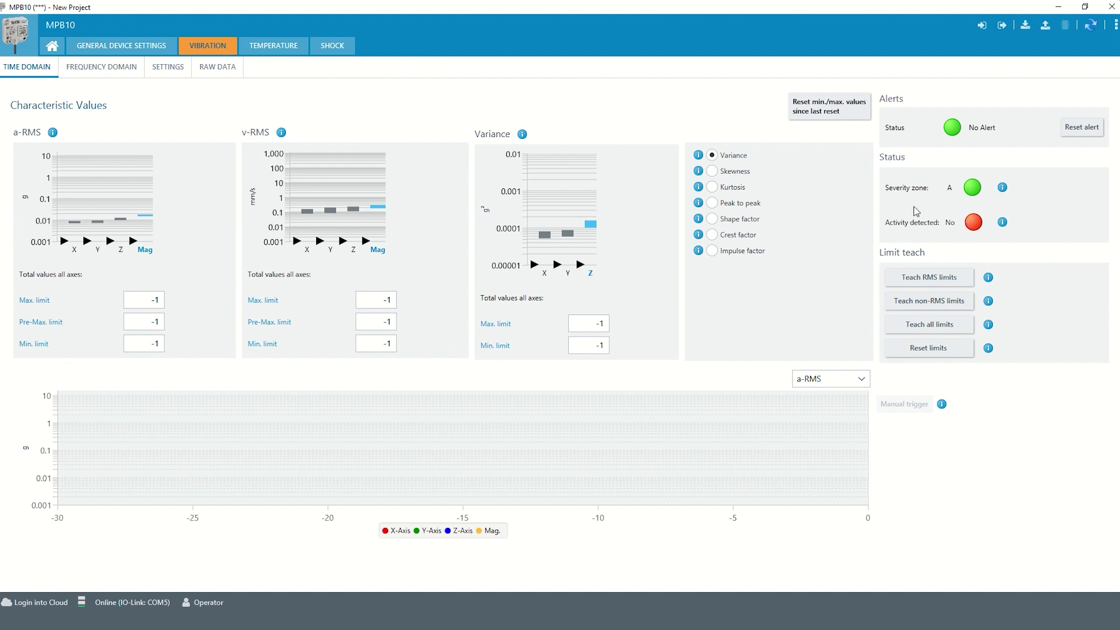
# Step: Expand the Advanced settings and view the activity detection limits help (0 and 0.018 g)
pyautogui.moveTo(1002, 223)
pyautogui.click(175, 71)
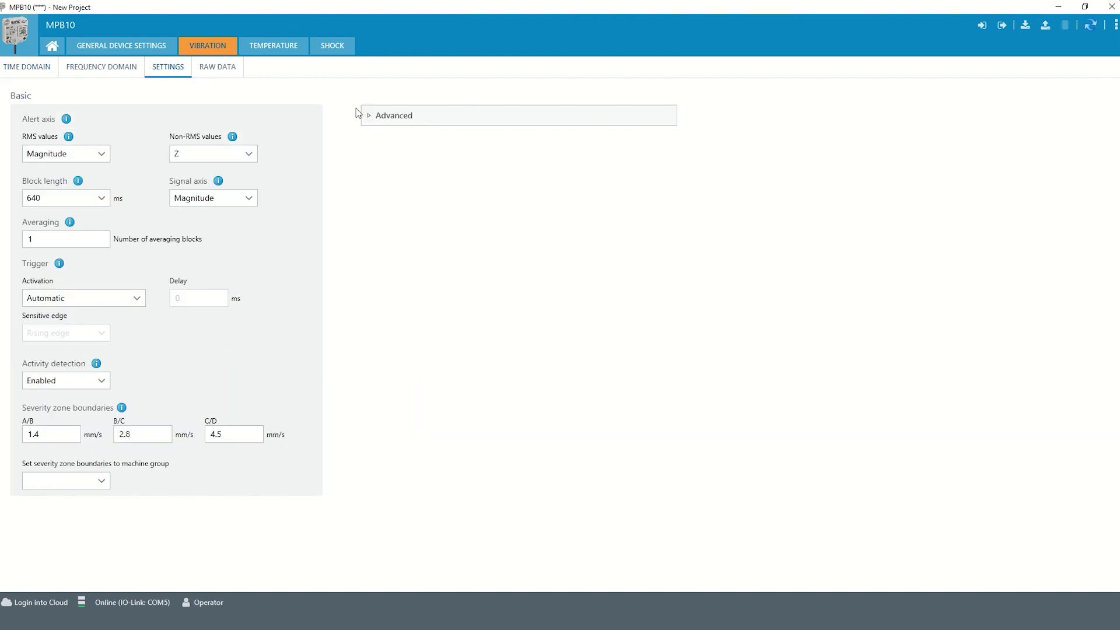
pyautogui.click(369, 119)
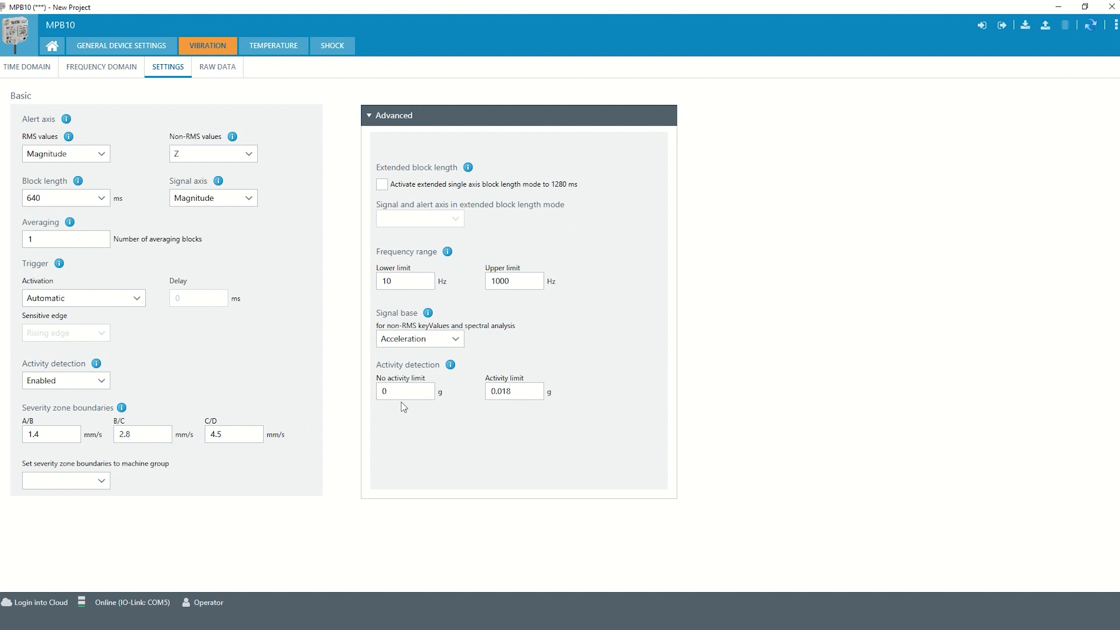
pyautogui.click(450, 365)
pyautogui.click(450, 365)
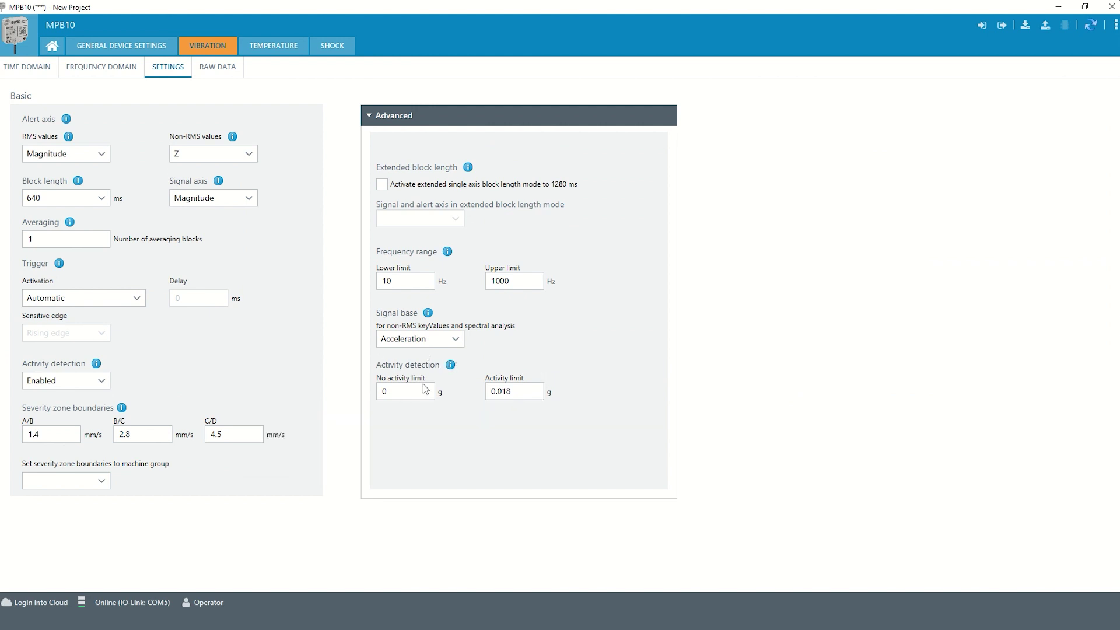
pyautogui.click(450, 365)
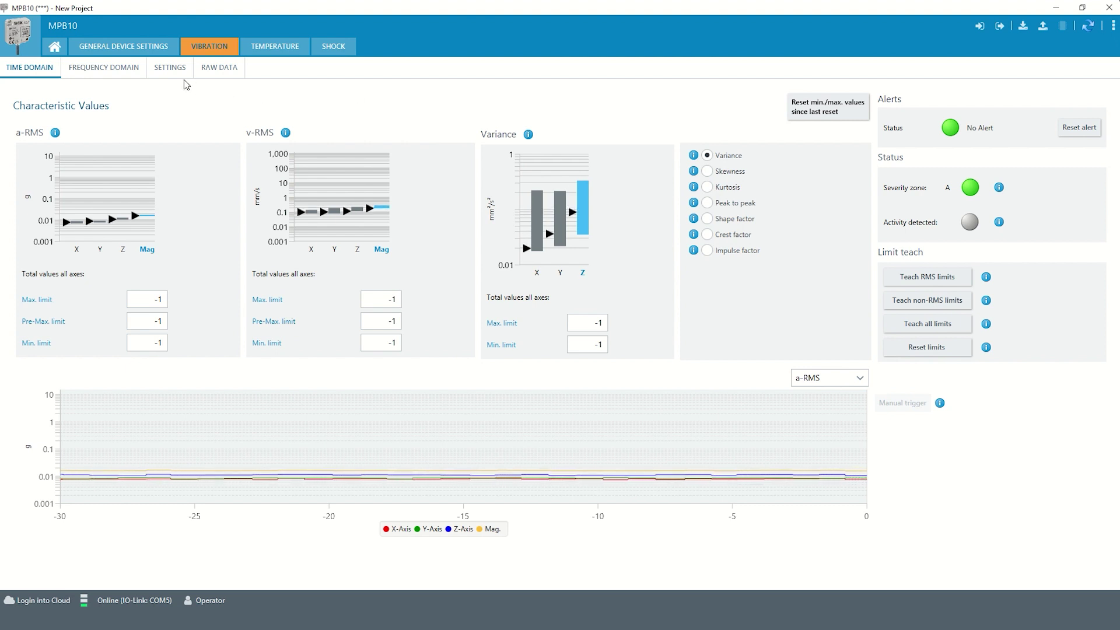
# Step: Return from the time-domain charts to the vibration SETTINGS form
pyautogui.click(173, 69)
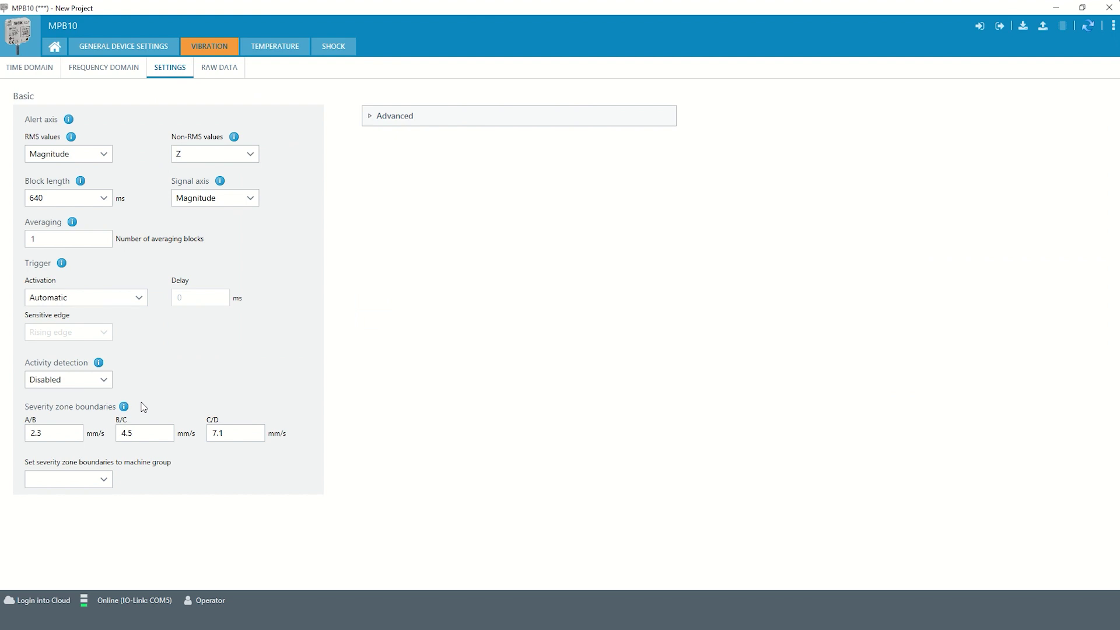
# Step: Apply the Group 1: Rigid severity preset and check the 4.5/7.1 v-RMS limits in TIME DOMAIN
pyautogui.moveTo(39, 417)
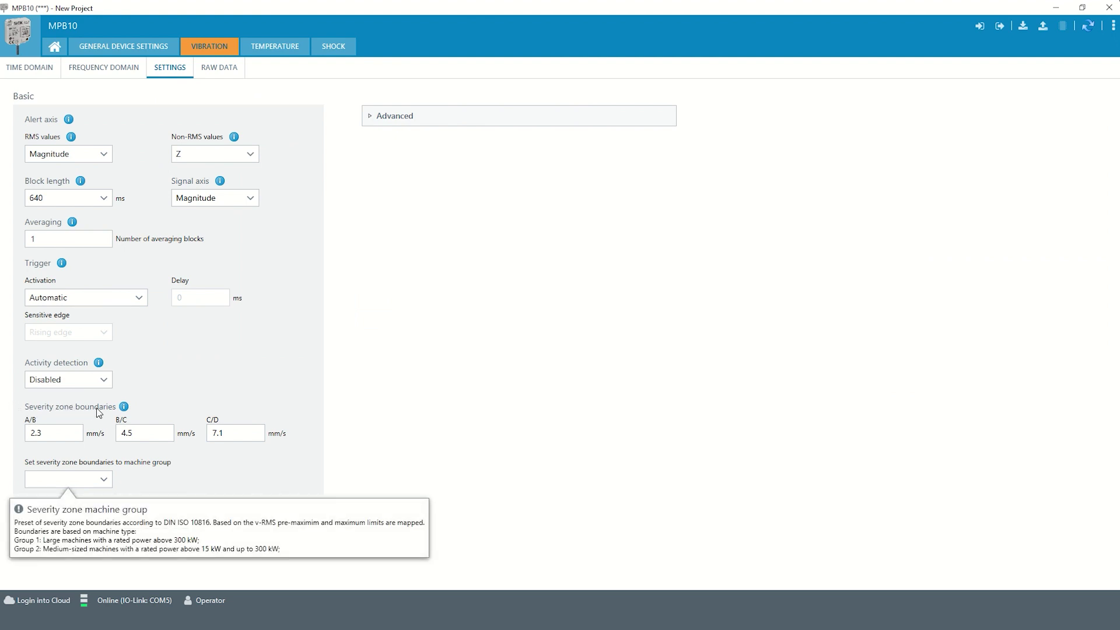
pyautogui.moveTo(138, 480)
pyautogui.click(106, 479)
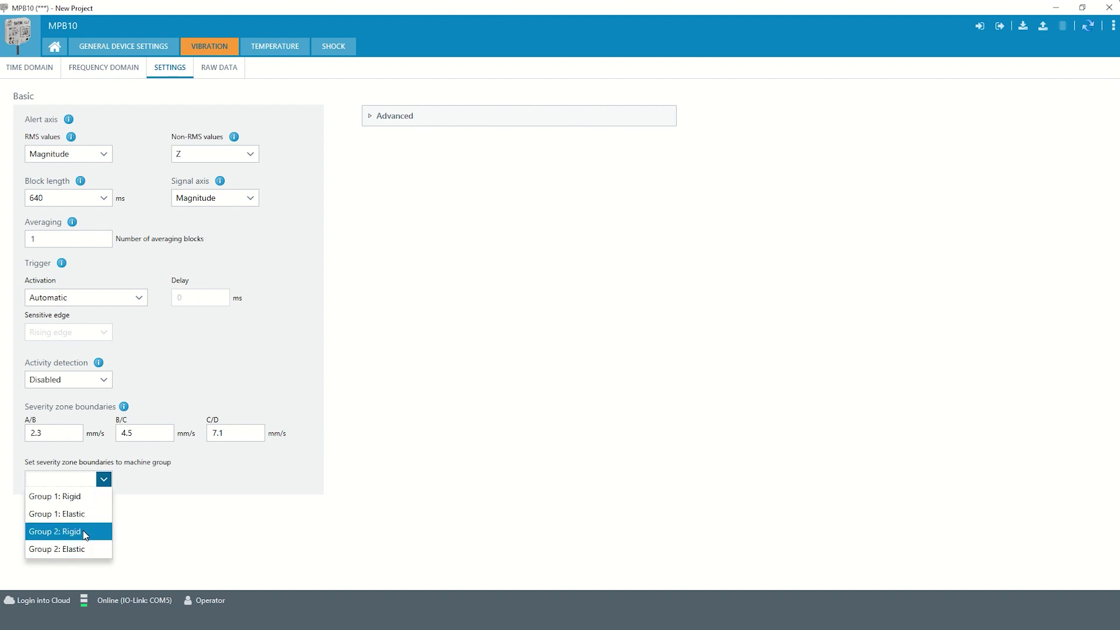
pyautogui.click(81, 497)
pyautogui.click(81, 499)
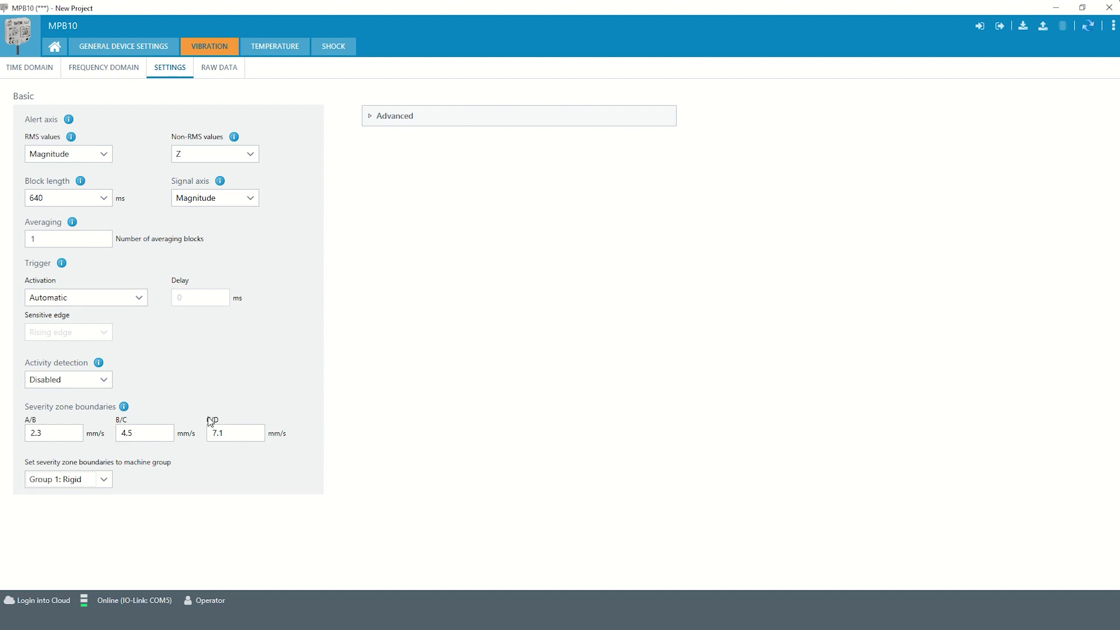
pyautogui.click(47, 74)
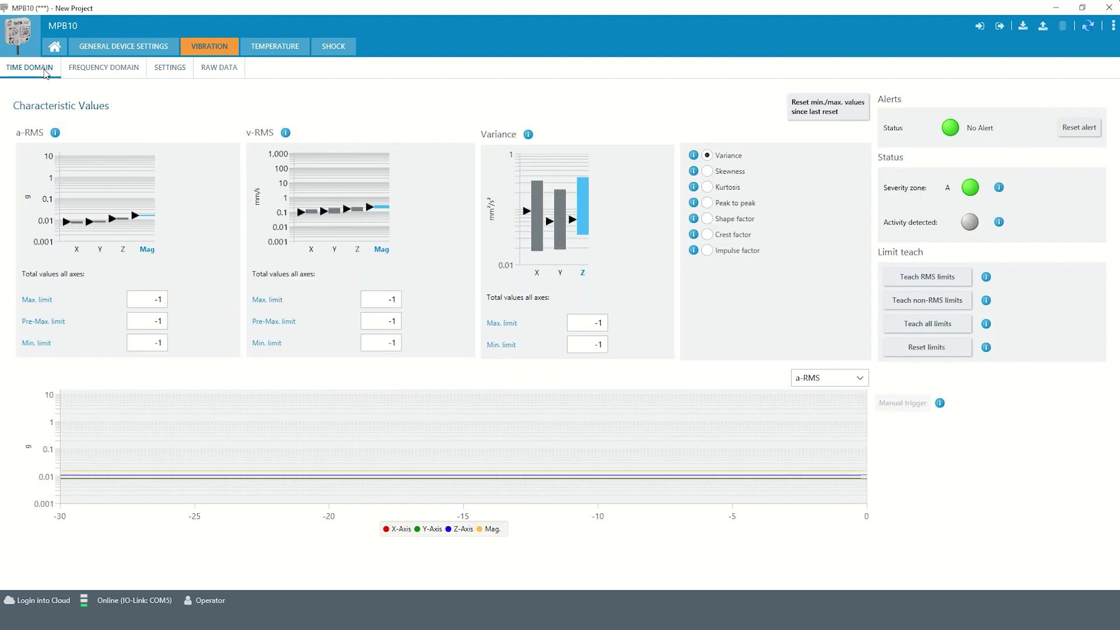